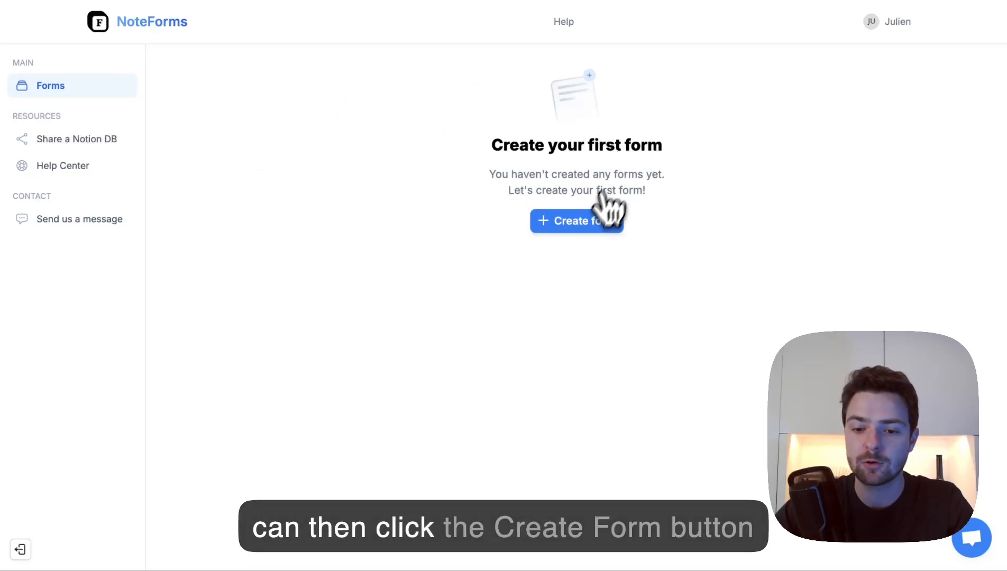
- Start a new form from the empty Forms dashboard to reach the Notion connection step
{"action": "left_click", "coordinate": [582, 229]}
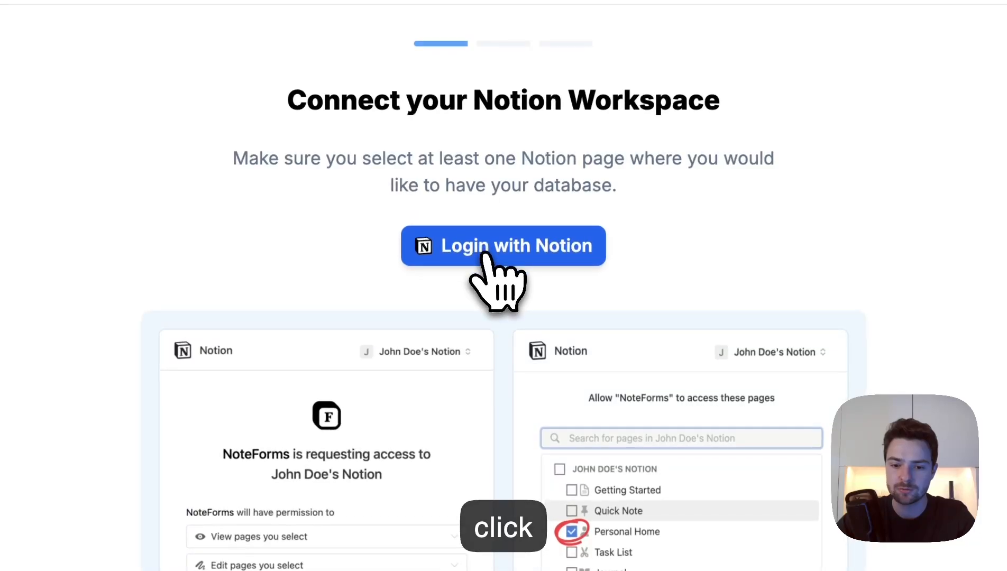
- Log in with Notion and allow NoteForms access to all workspace pages
{"action": "left_click", "coordinate": [486, 254]}
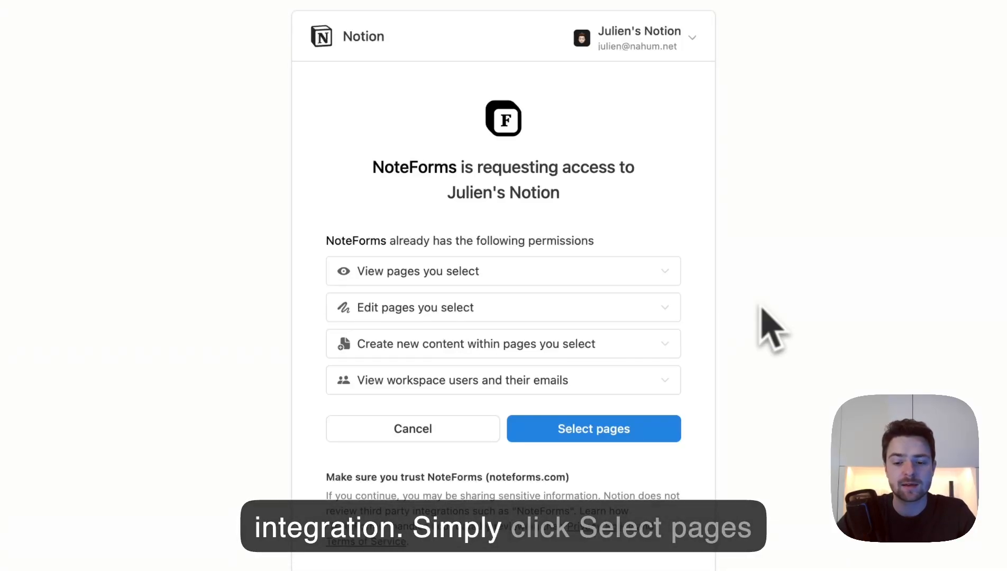
{"action": "left_click", "coordinate": [591, 441]}
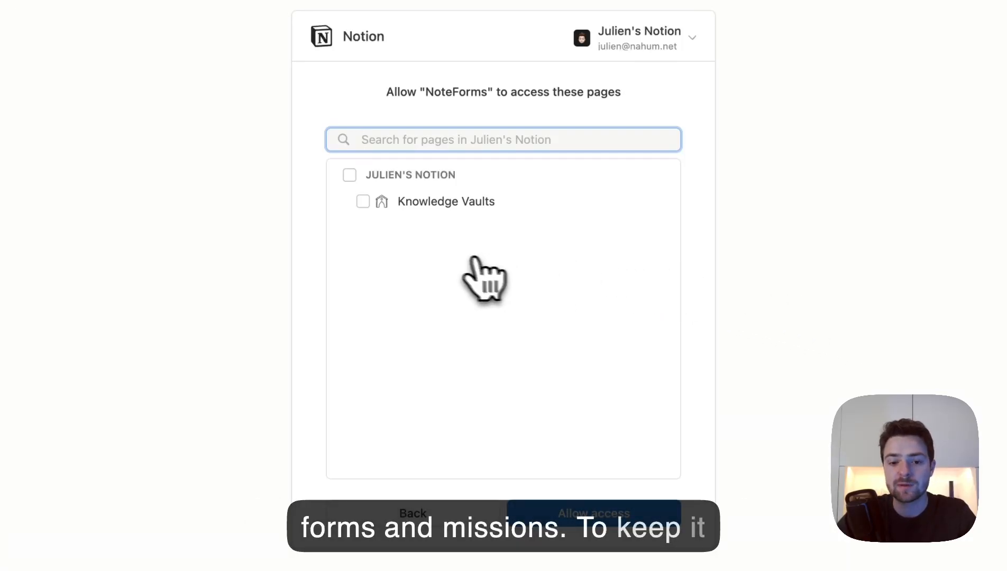
{"action": "left_click", "coordinate": [348, 178]}
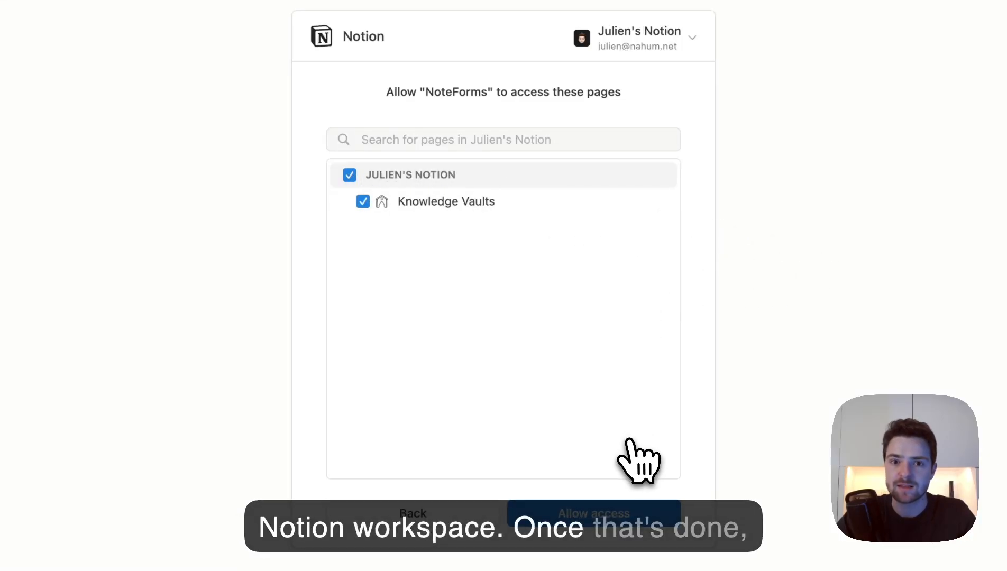
{"action": "left_click", "coordinate": [588, 512]}
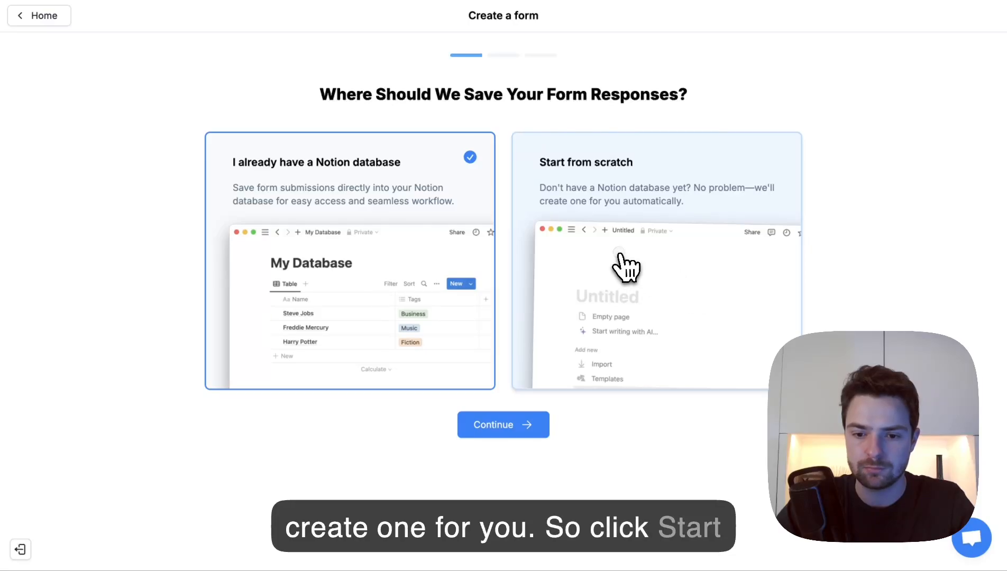
- Choose Start from scratch for saving responses and move to the form description box
{"action": "left_click", "coordinate": [619, 256]}
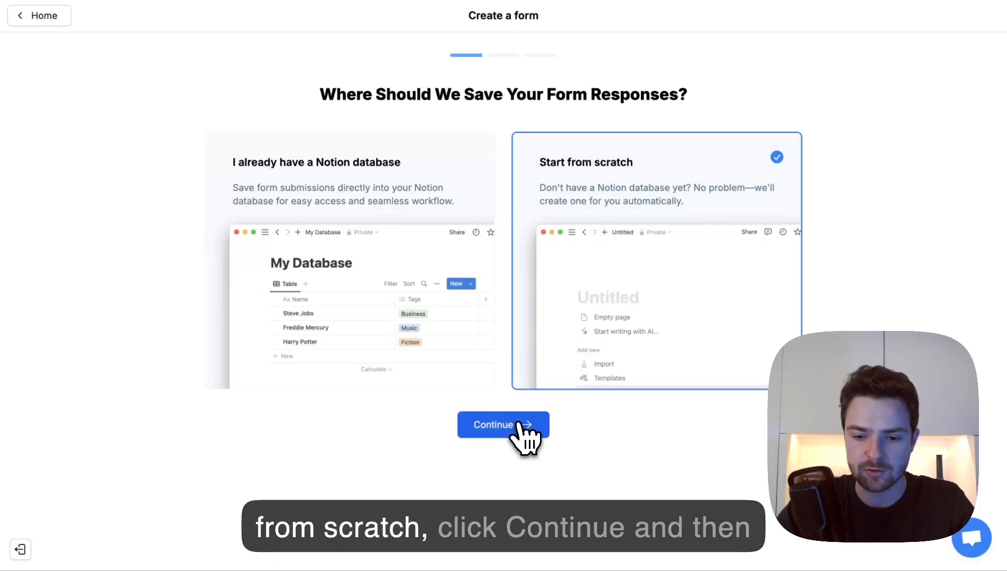
{"action": "left_click", "coordinate": [523, 431]}
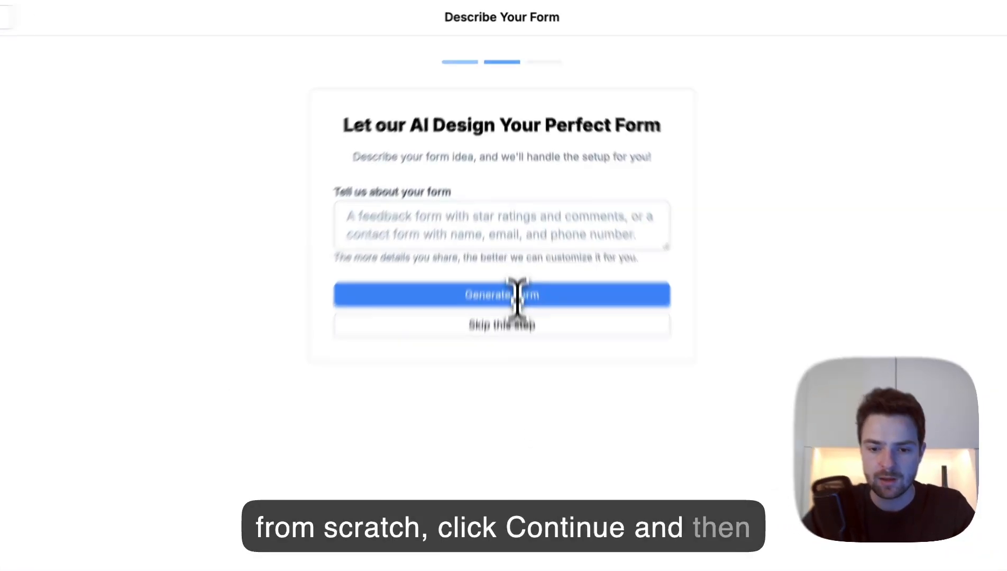
{"action": "left_click", "coordinate": [516, 232]}
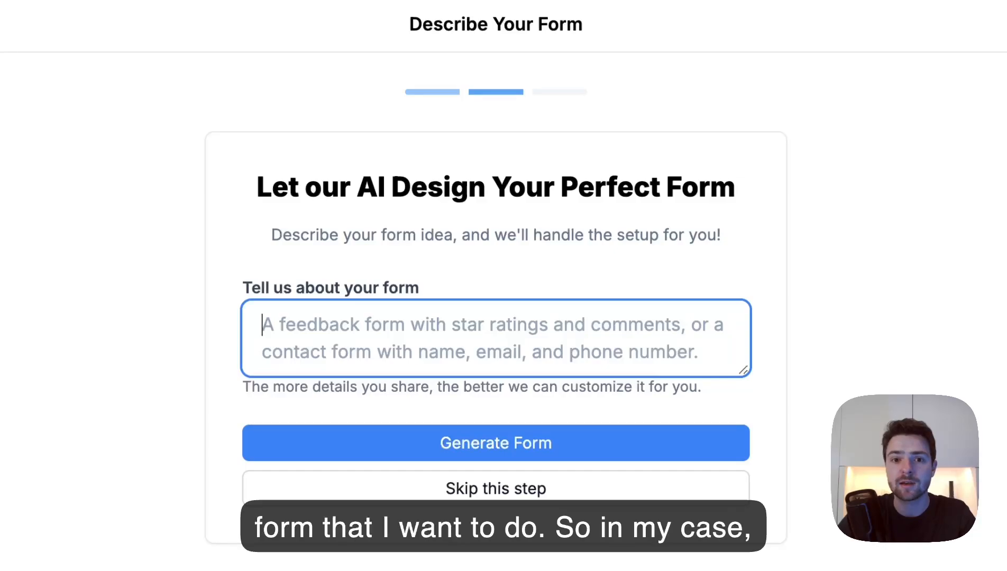
- Describe the form as 'A design enquiry form' and have the AI generate it
{"action": "type", "text": "A design enqur"}
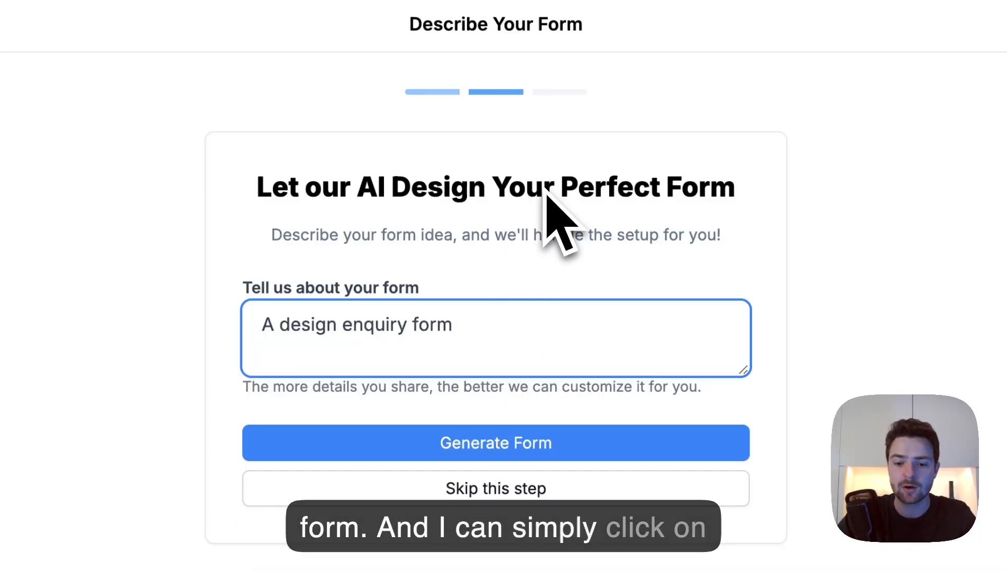
{"action": "left_click", "coordinate": [577, 446]}
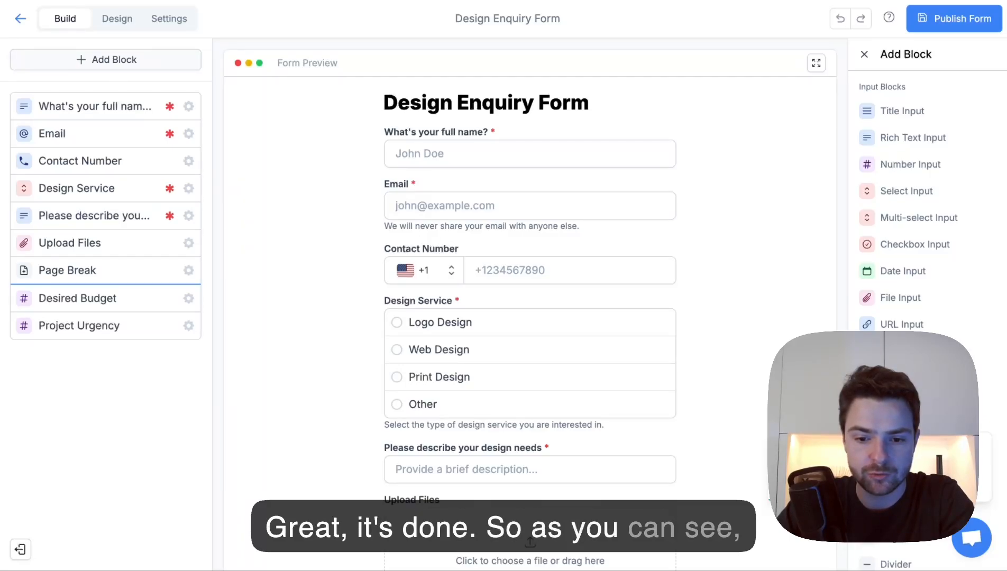
{"action": "scroll", "coordinate": [697, 197], "scroll_direction": "down", "scroll_amount": 1}
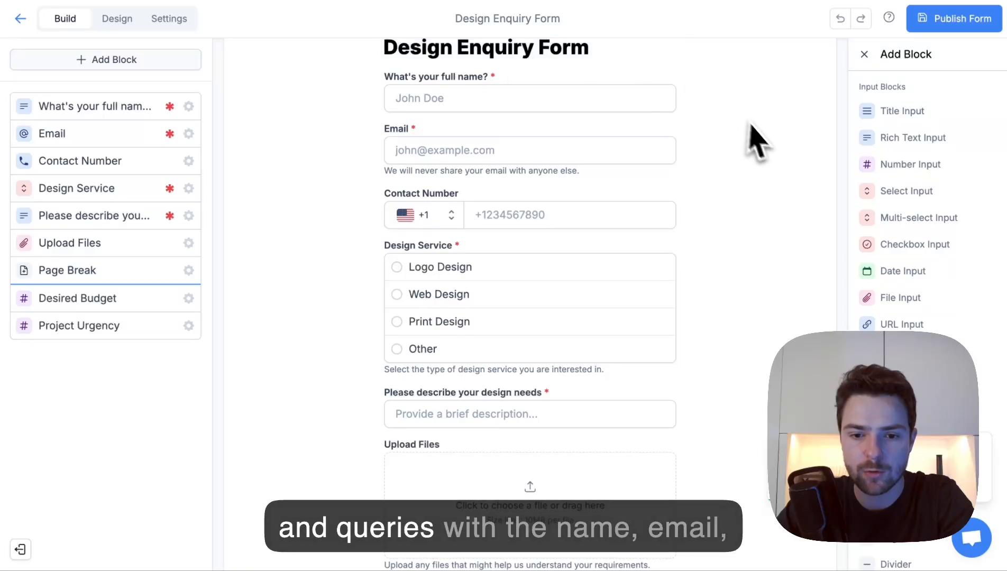
{"action": "scroll", "coordinate": [589, 252], "scroll_direction": "down", "scroll_amount": 2}
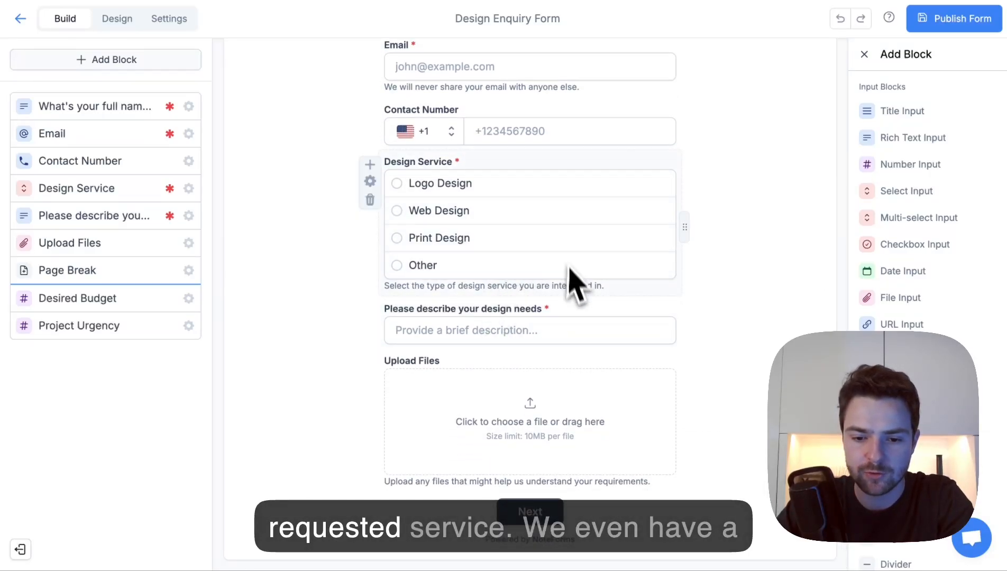
{"action": "left_click", "coordinate": [533, 518]}
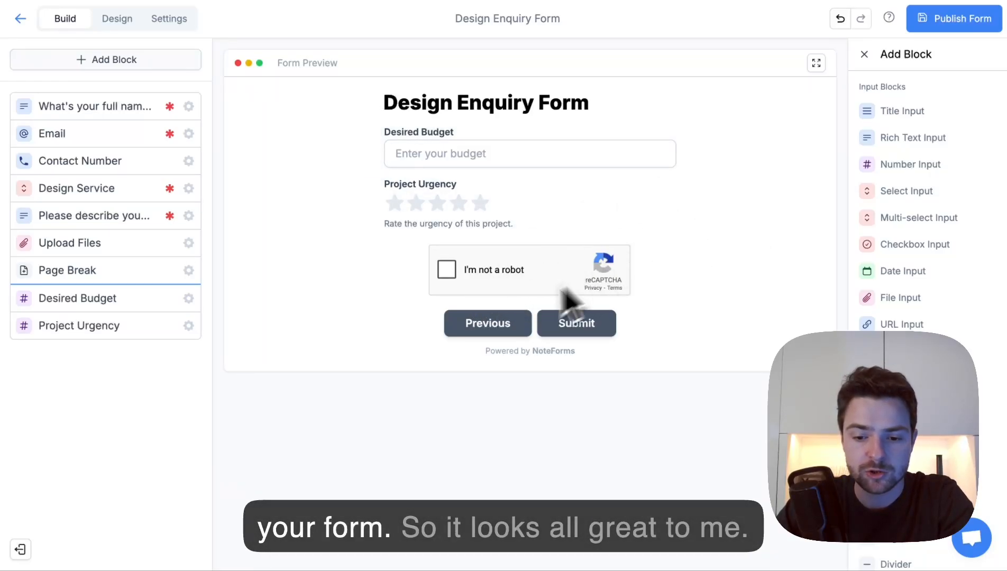
{"action": "left_click", "coordinate": [511, 328]}
{"action": "scroll", "coordinate": [704, 205], "scroll_direction": "down", "scroll_amount": 3}
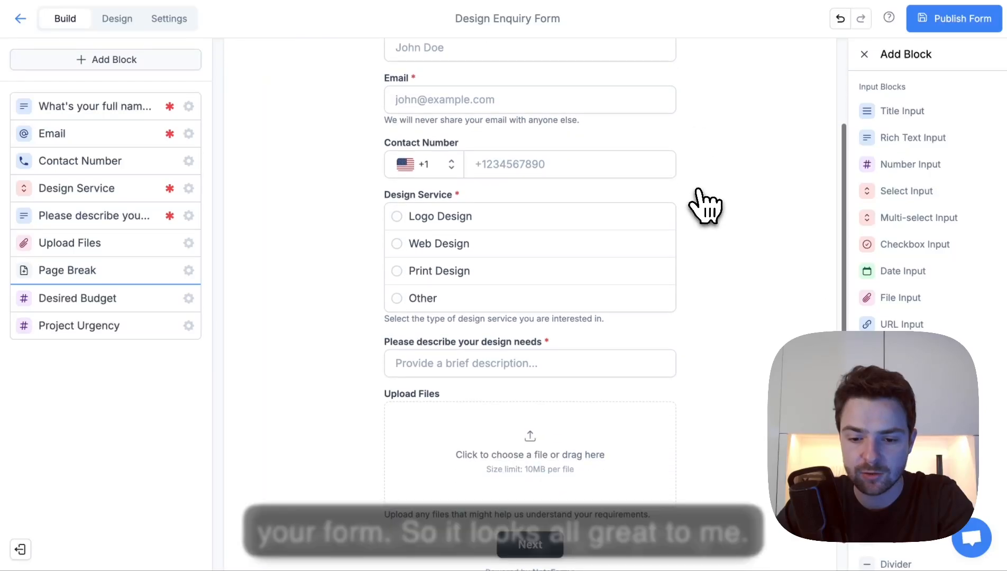
{"action": "scroll", "coordinate": [705, 205], "scroll_direction": "up", "scroll_amount": 3}
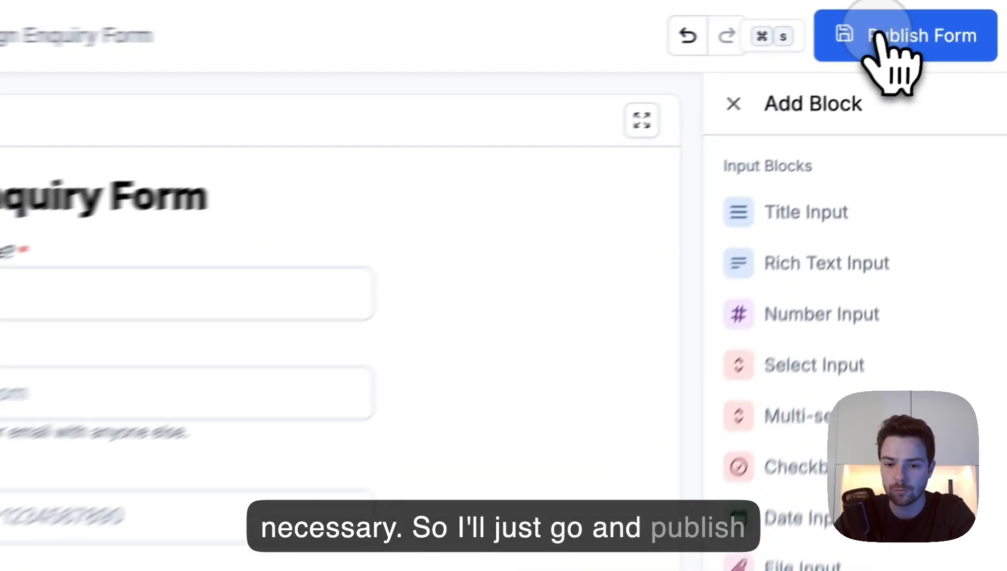
- Publish the form, saving its responses under the Knowledge Vaults Notion page
{"action": "left_click", "coordinate": [946, 18]}
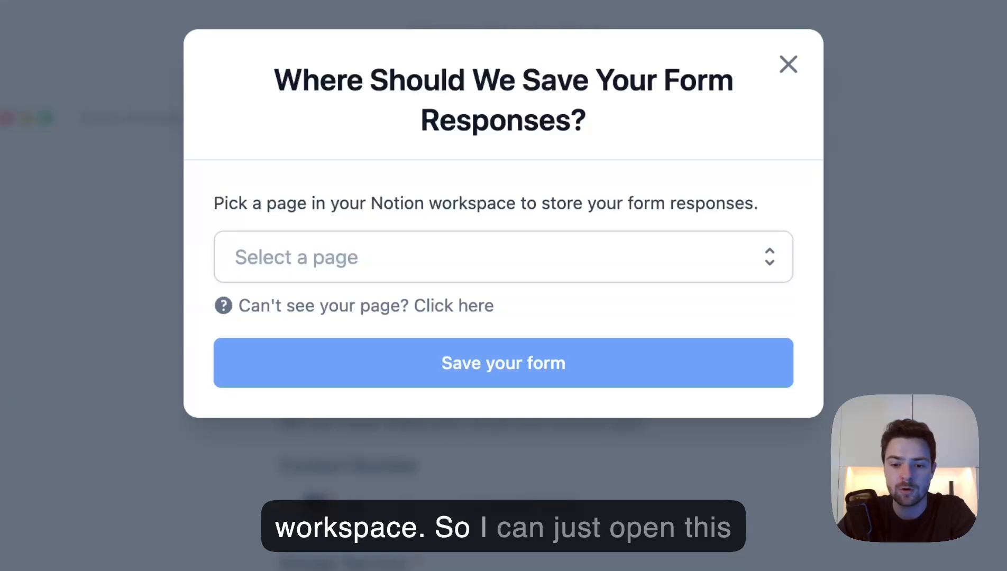
{"action": "left_click", "coordinate": [607, 266]}
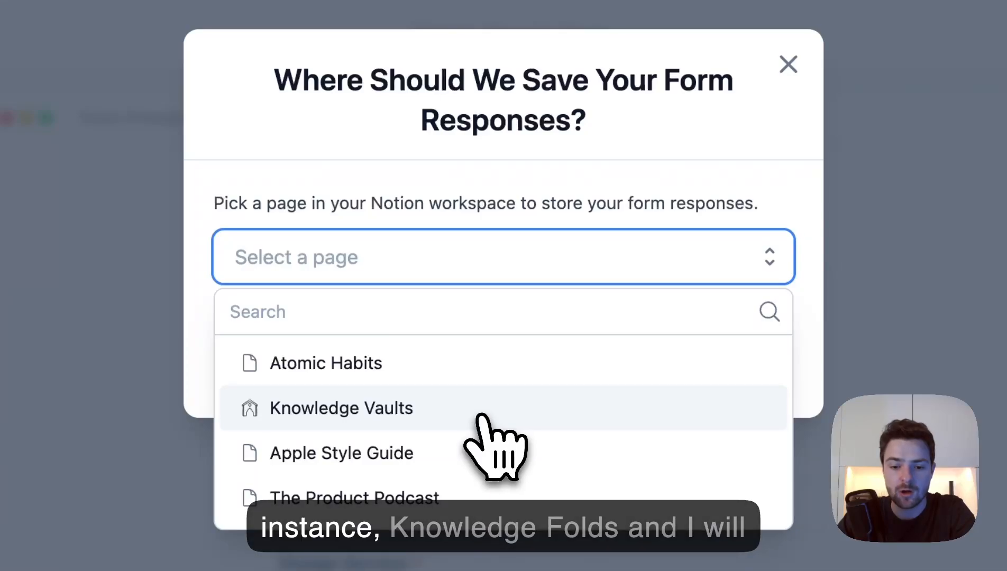
{"action": "left_click", "coordinate": [407, 415]}
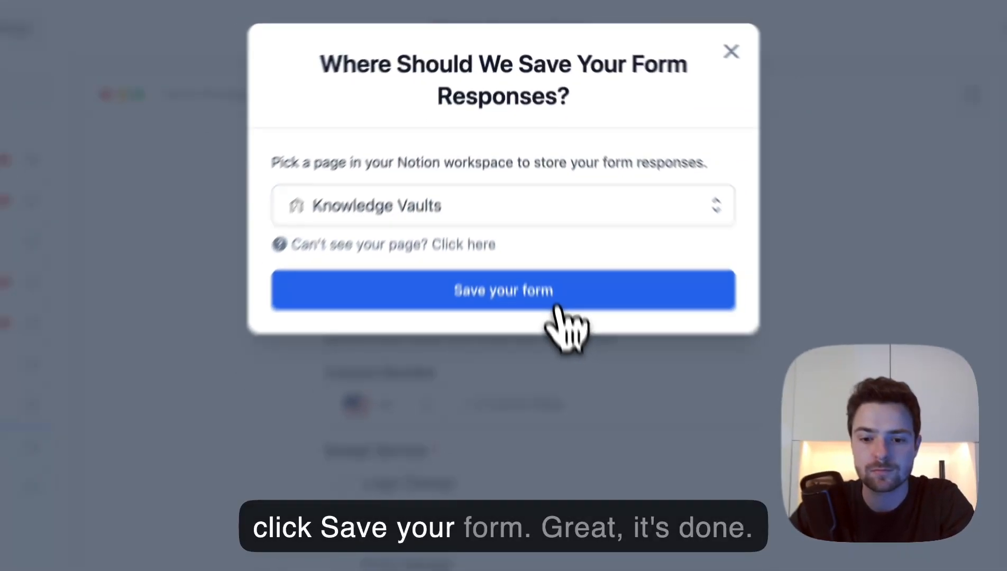
{"action": "left_click", "coordinate": [570, 382]}
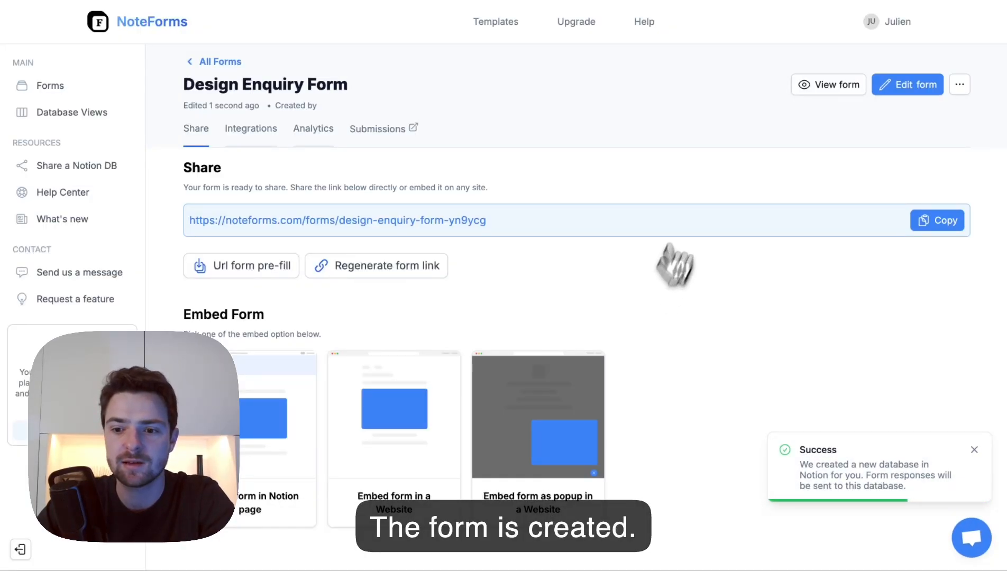
- Open the live form and enter the contact's name, email and phone number
{"action": "left_click", "coordinate": [817, 84]}
{"action": "type", "text": "Julien"}
{"action": "key", "text": "Tab"}
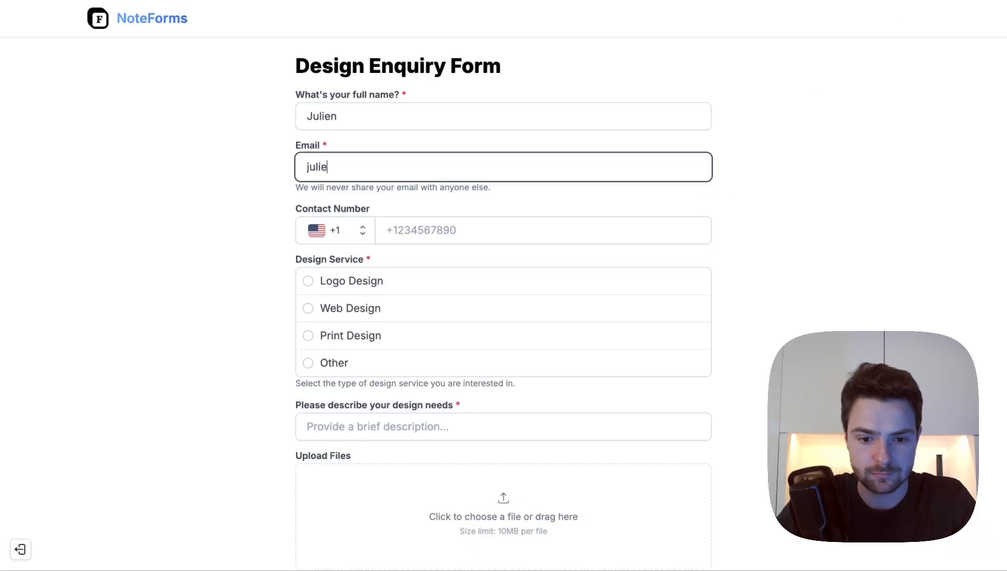
{"action": "key", "text": "Tab"}
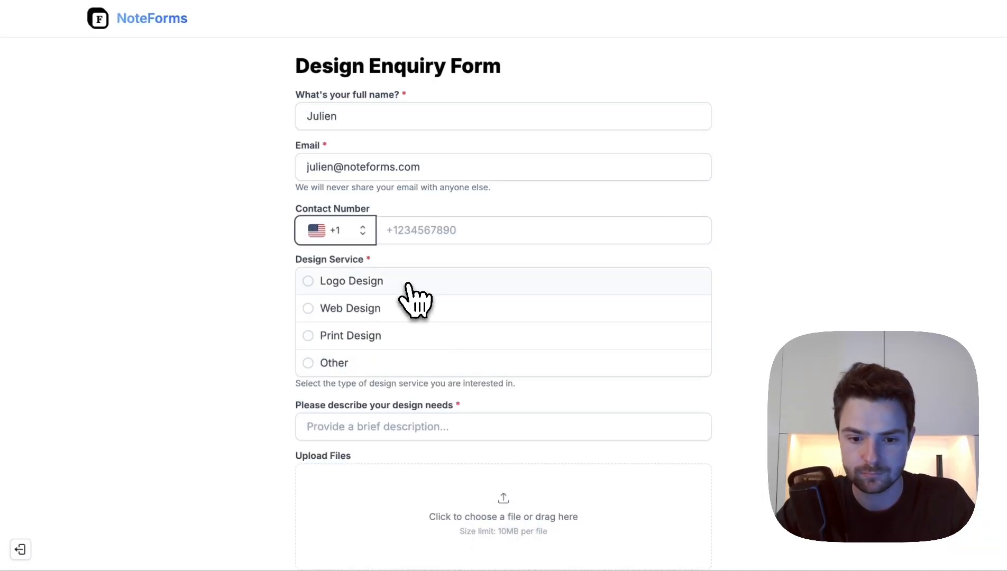
{"action": "left_click", "coordinate": [431, 232]}
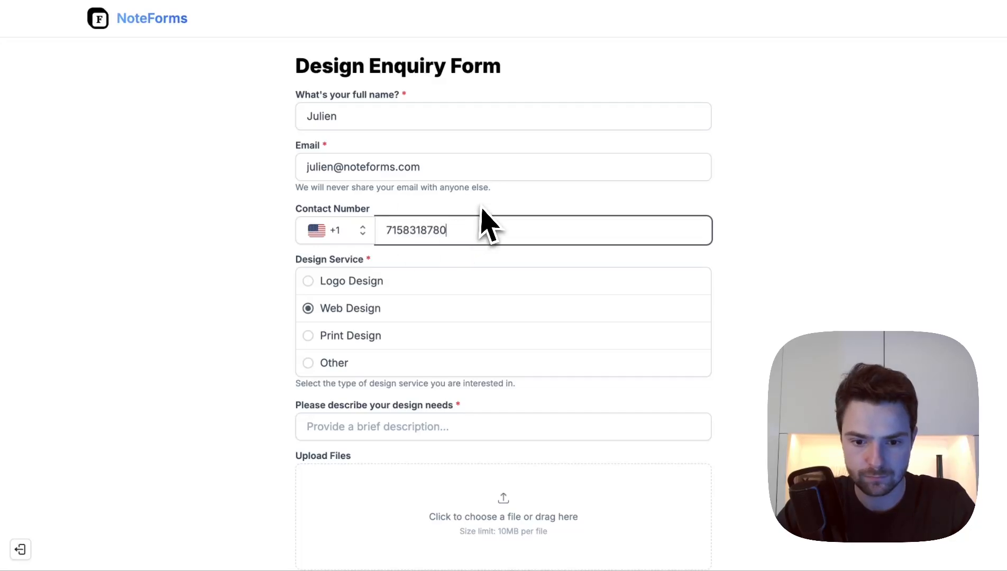
- Describe needs as 'A design for my new landing page', attach an image, and continue
{"action": "scroll", "coordinate": [252, 240], "scroll_direction": "down", "scroll_amount": 3}
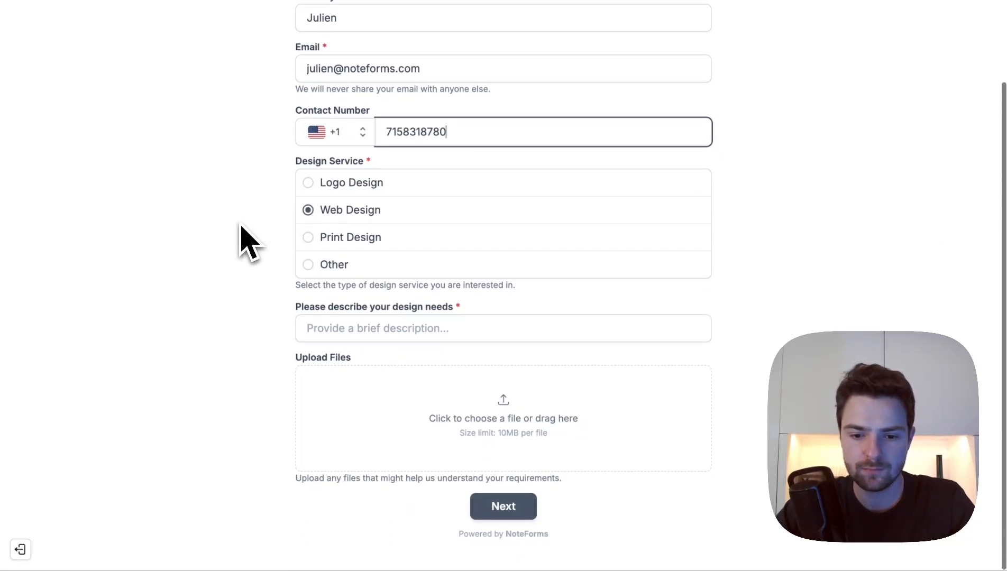
{"action": "left_click", "coordinate": [356, 328]}
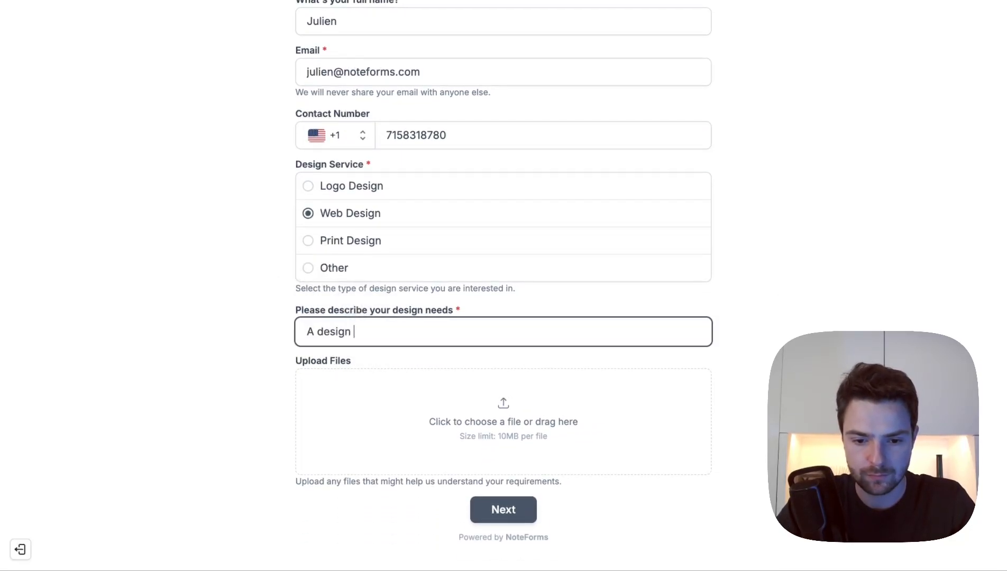
{"action": "type", "text": "A design for my new landing page"}
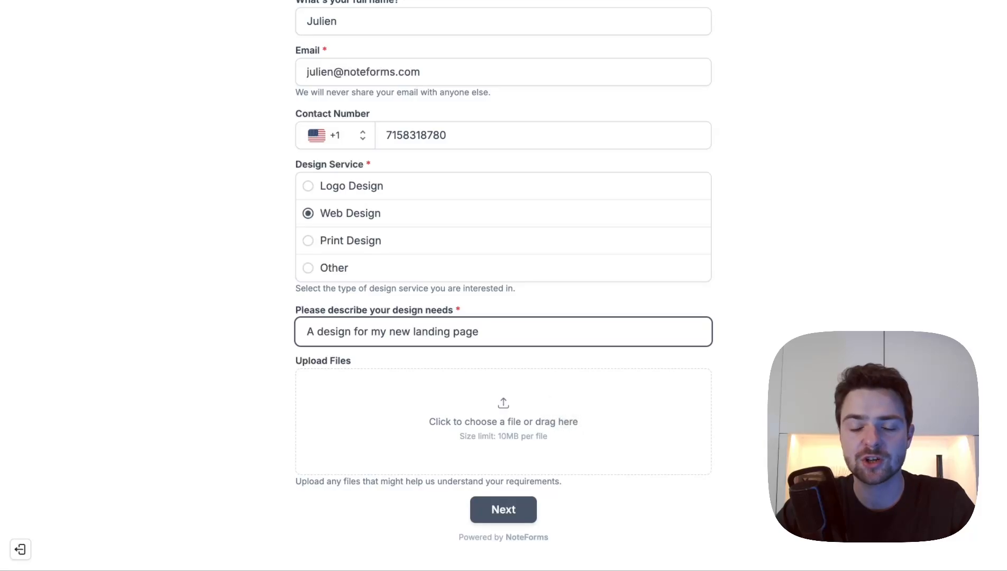
{"action": "left_click", "coordinate": [561, 410]}
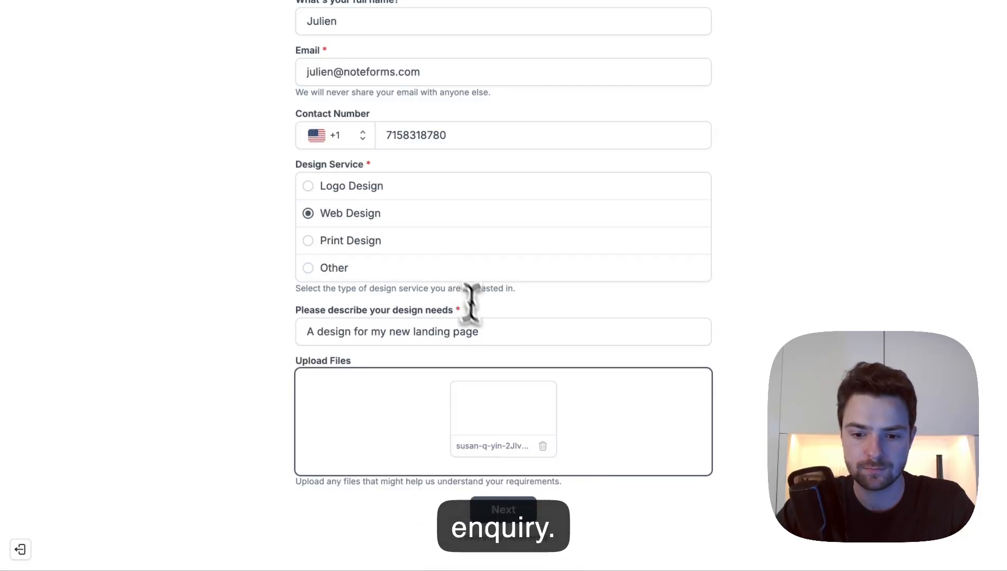
{"action": "left_click", "coordinate": [508, 340]}
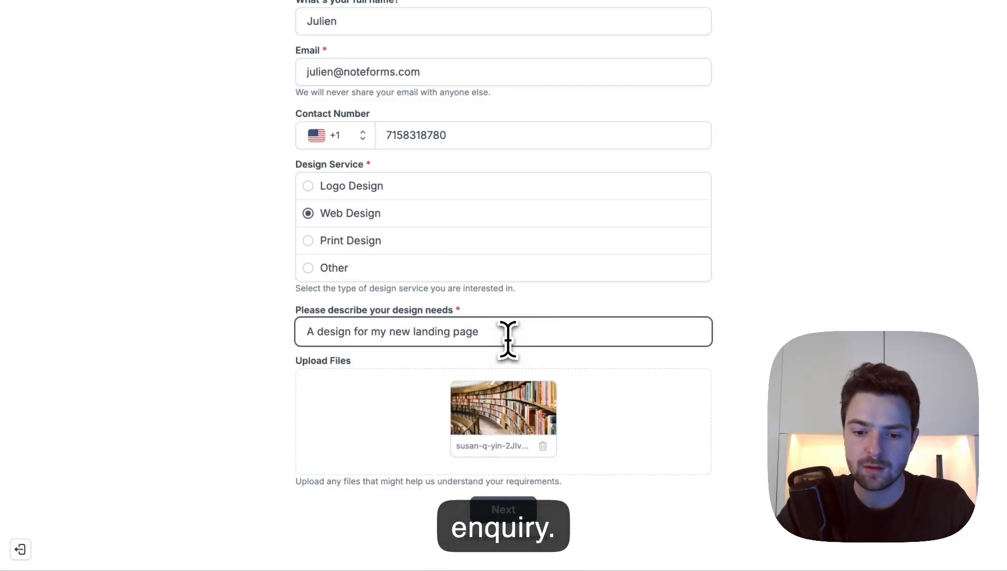
{"action": "left_click", "coordinate": [515, 518]}
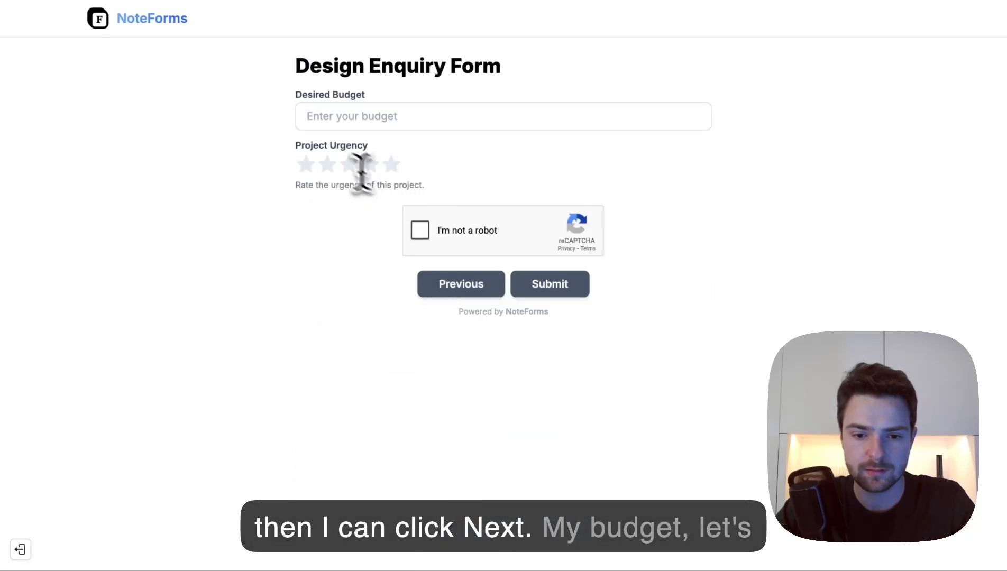
- Enter a desired budget of 100, rate urgency four stars, and submit the enquiry
{"action": "left_click", "coordinate": [333, 114]}
{"action": "type", "text": "100"}
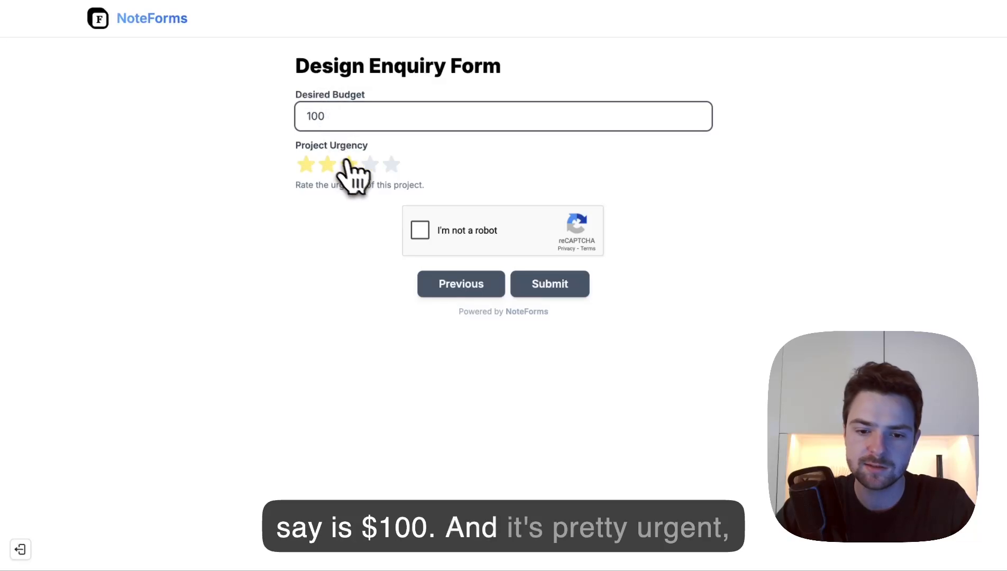
{"action": "left_click", "coordinate": [370, 165]}
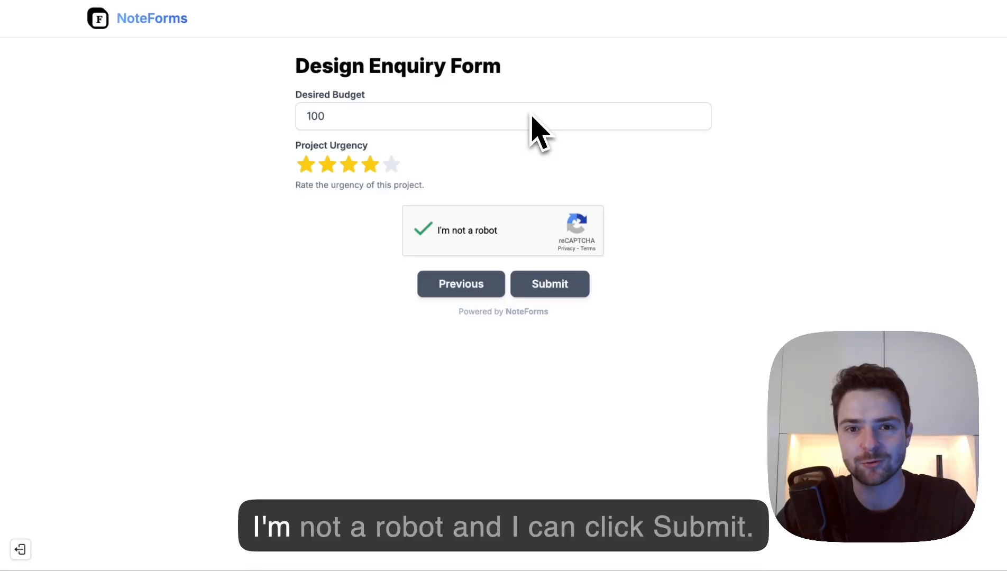
{"action": "left_click", "coordinate": [574, 284]}
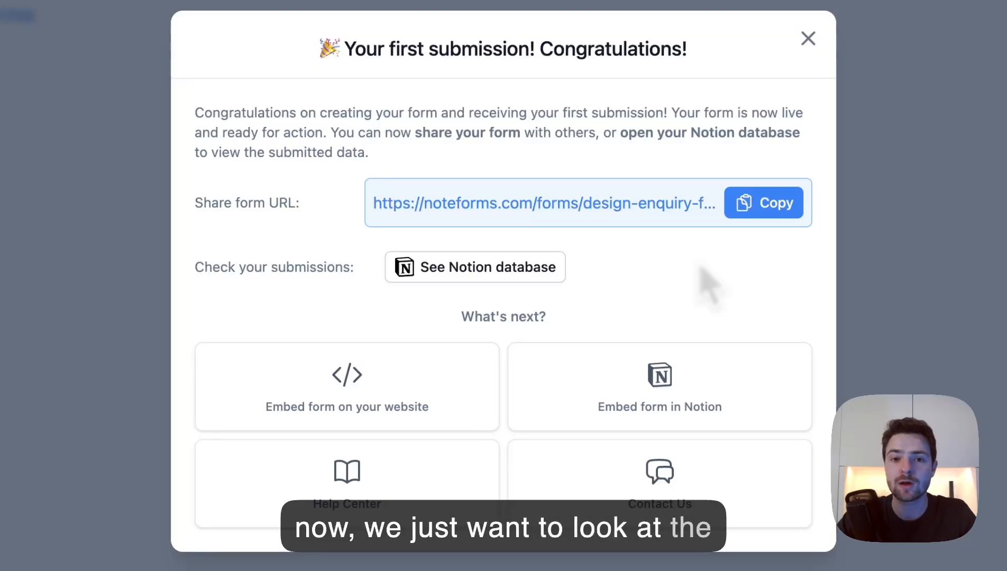
- Open the Notion database holding the form's submissions
{"action": "left_click", "coordinate": [478, 272]}
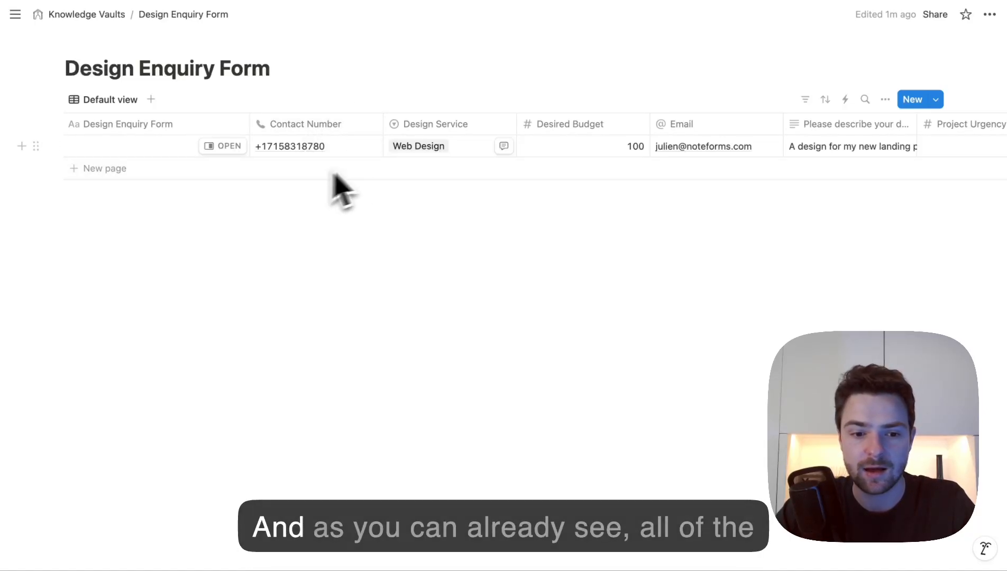
- Scroll to the Upload Files column and view the attached library image full size
{"action": "scroll", "coordinate": [424, 149], "scroll_direction": "right", "scroll_amount": 2}
{"action": "scroll", "coordinate": [423, 151], "scroll_direction": "right", "scroll_amount": 10}
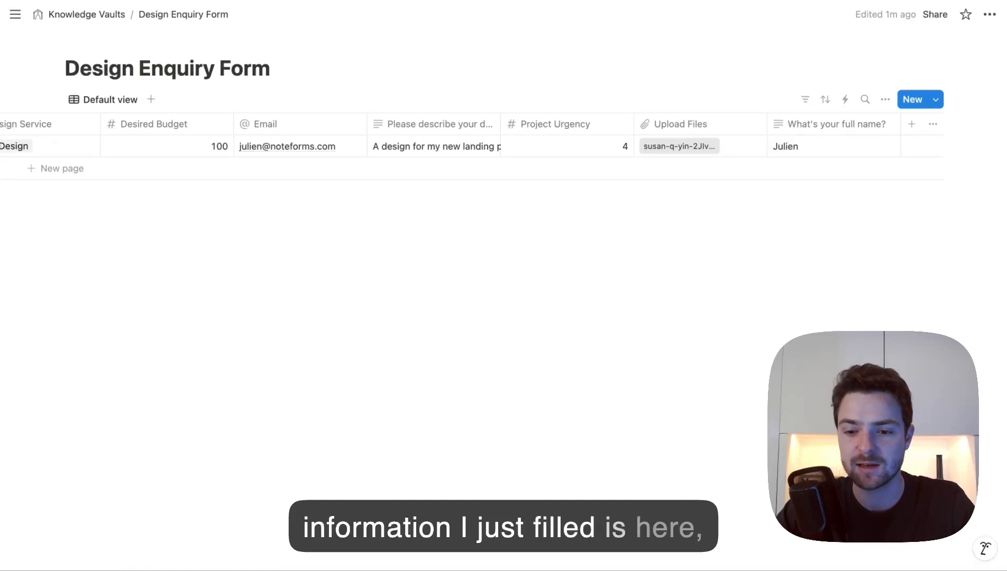
{"action": "left_click", "coordinate": [677, 150]}
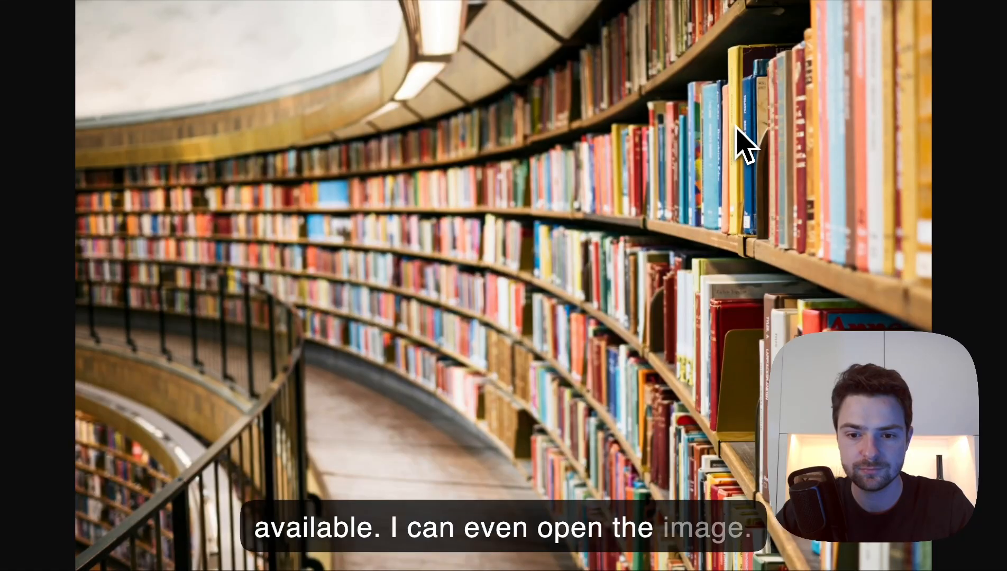